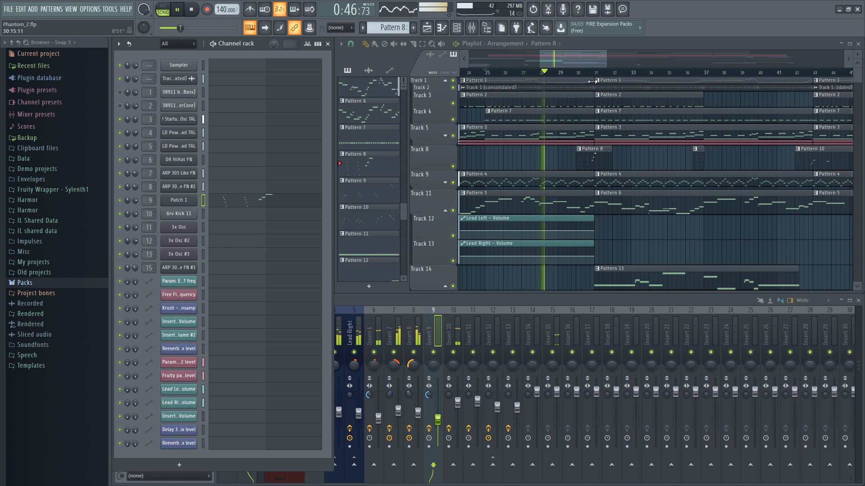
Step: View Pattern 8's Patch 1 notes in the piano roll, then close it to return to the playlist
double_click(596, 164)
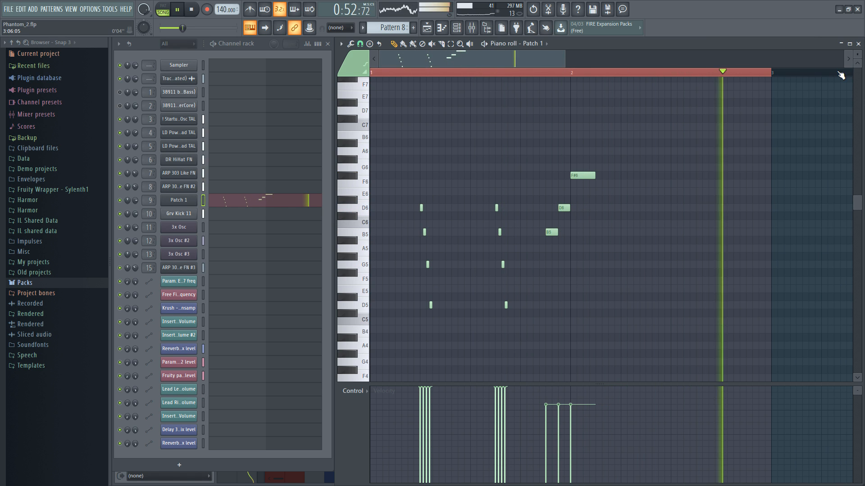
click(857, 44)
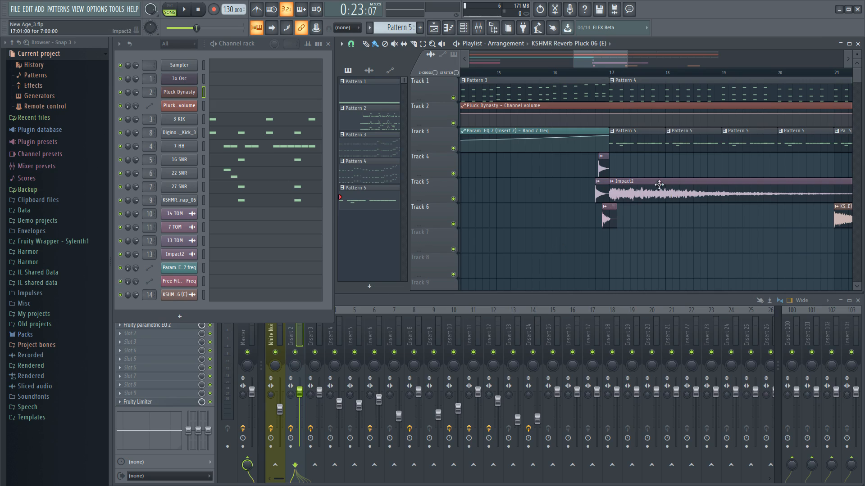
Step: Scroll the playlist slightly along the timeline
mouse_move(613, 58)
mouse_down()
mouse_move(627, 56)
mouse_move(598, 59)
mouse_up()
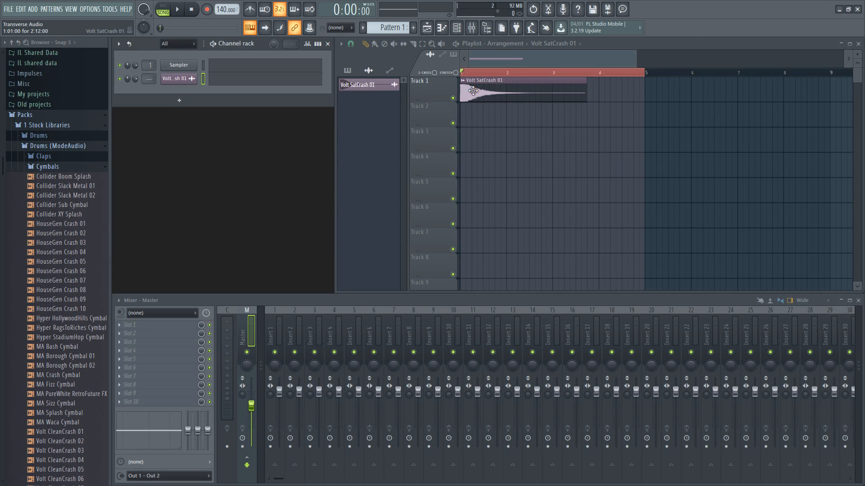
Step: Clone the Volt SatCrash 01 channel and place the copy at the start of Track 2
click(472, 94)
right_click(182, 81)
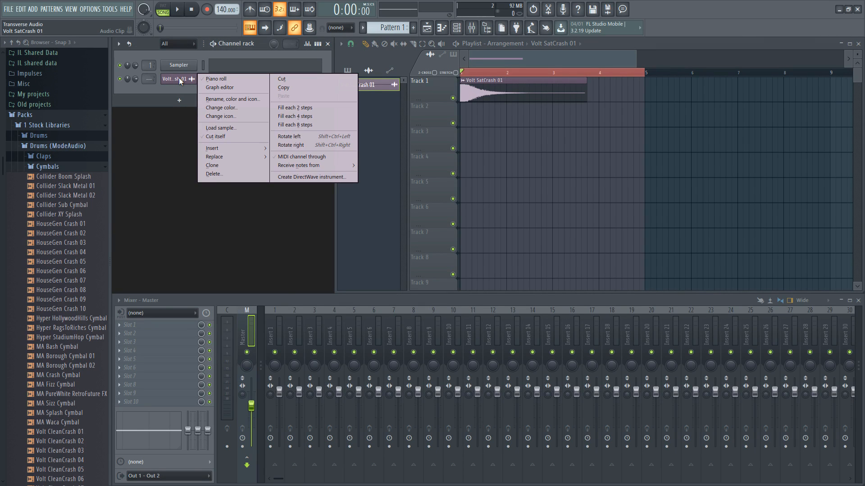
click(220, 166)
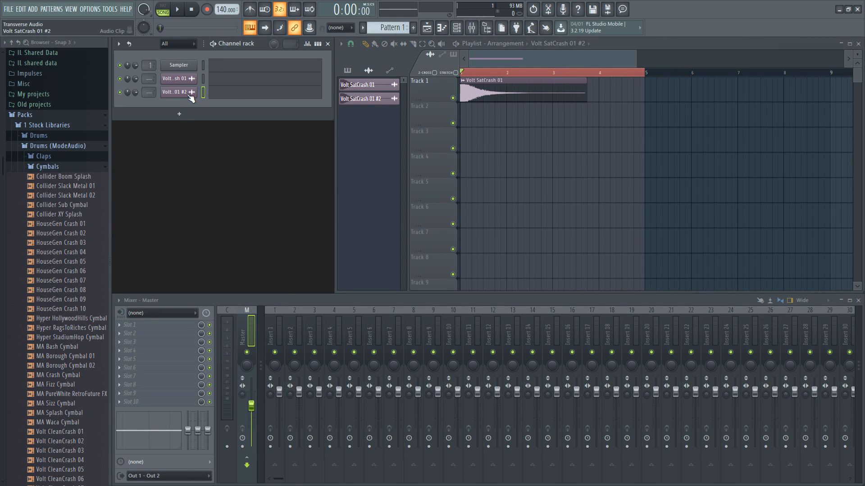
drag(363, 101, 475, 120)
Step: Reverse the cloned crash sample and move the forward crash to follow it
click(476, 120)
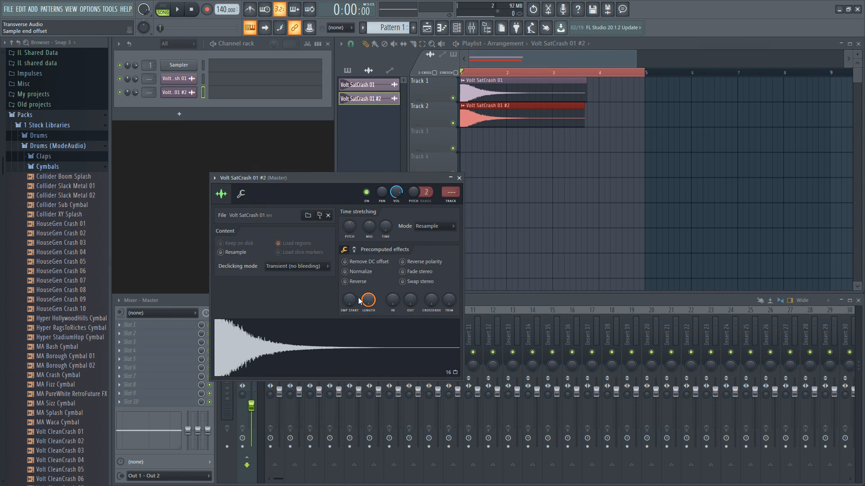
click(345, 282)
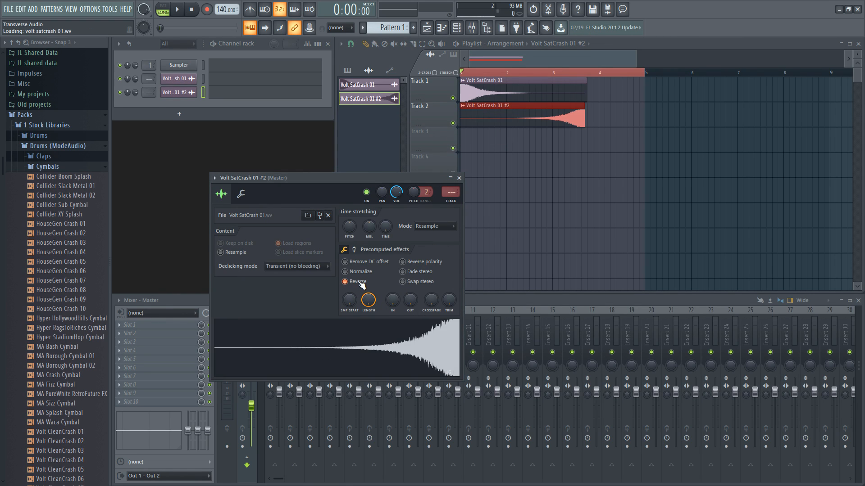
drag(532, 101, 739, 77)
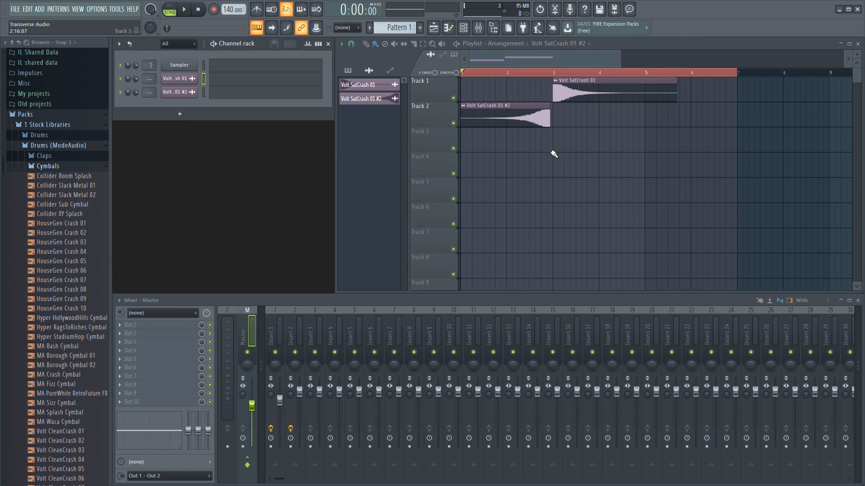
Step: Zoom in and nudge the forward crash's start toward the end of the reversed crash
ctrl+scroll(554, 154, up, 5)
ctrl+scroll(549, 154, up, 2)
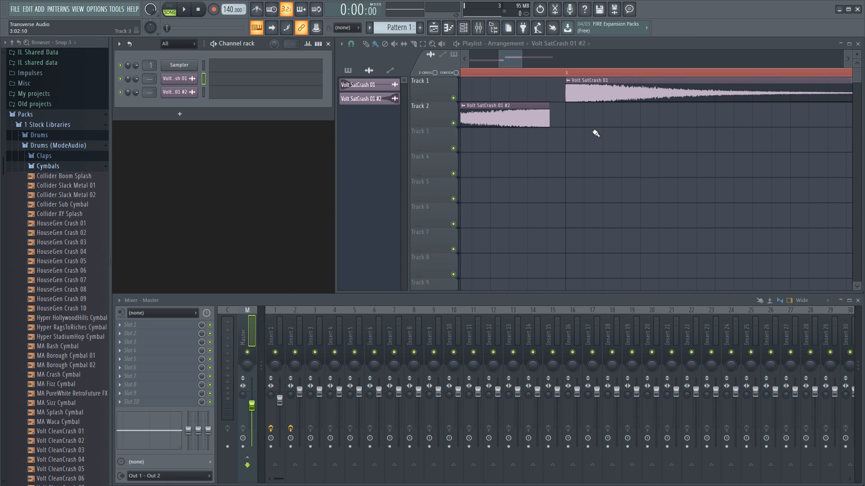
drag(596, 89, 568, 90)
ctrl+scroll(568, 87, up, 2)
mouse_move(622, 81)
mouse_down()
mouse_move(674, 84)
mouse_move(621, 81)
mouse_up()
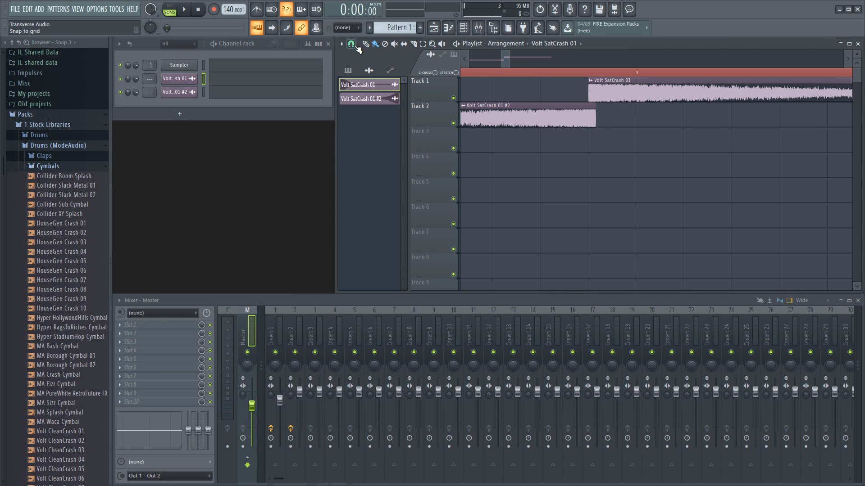
Step: With Snap set to (none), place the forward crash after the reversed crash, then restore Line snapping
click(352, 45)
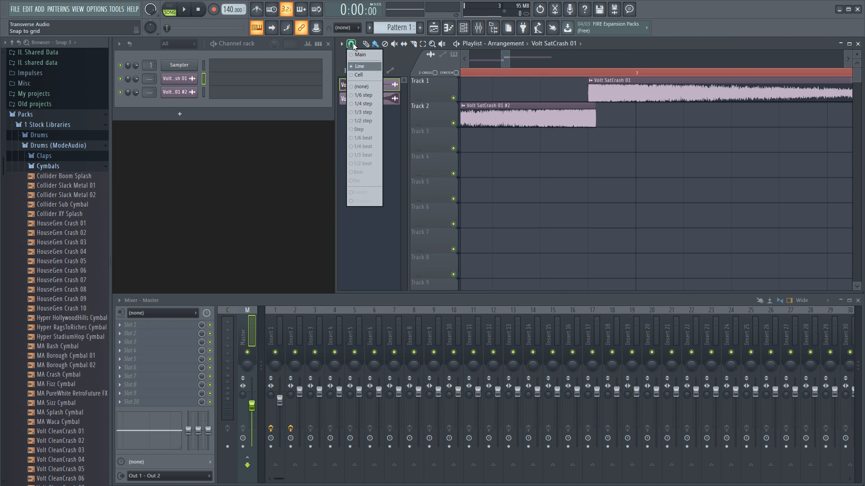
click(362, 87)
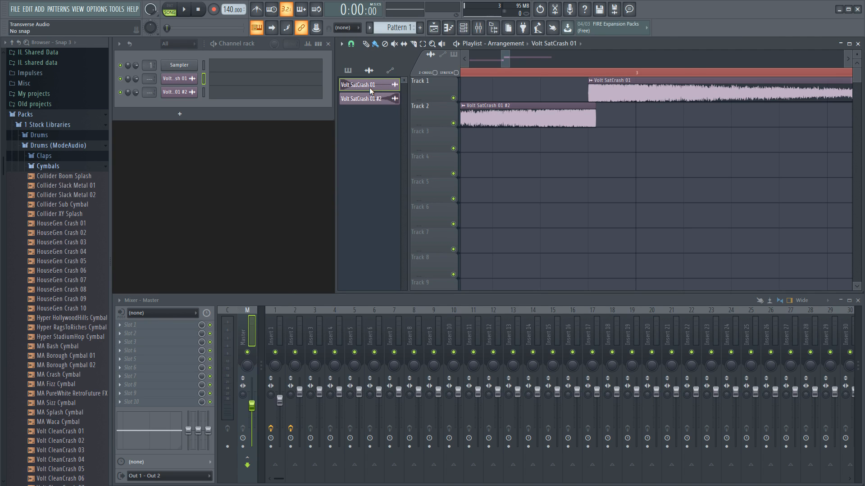
drag(614, 94, 624, 145)
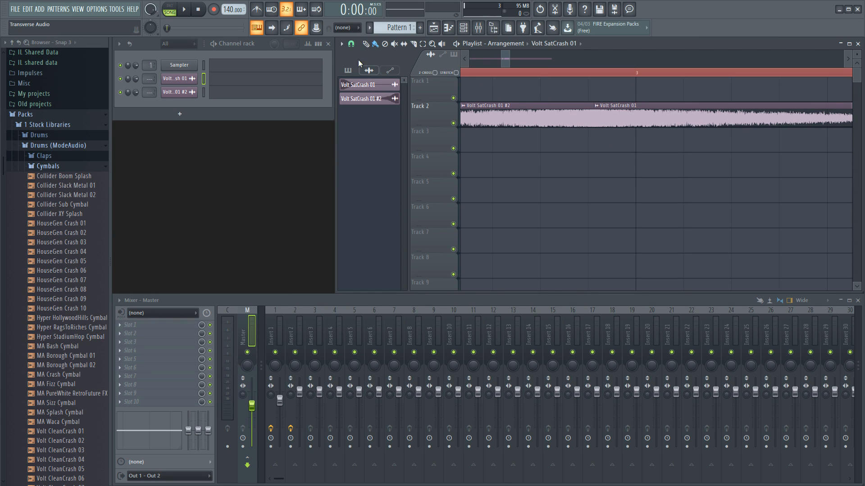
click(350, 44)
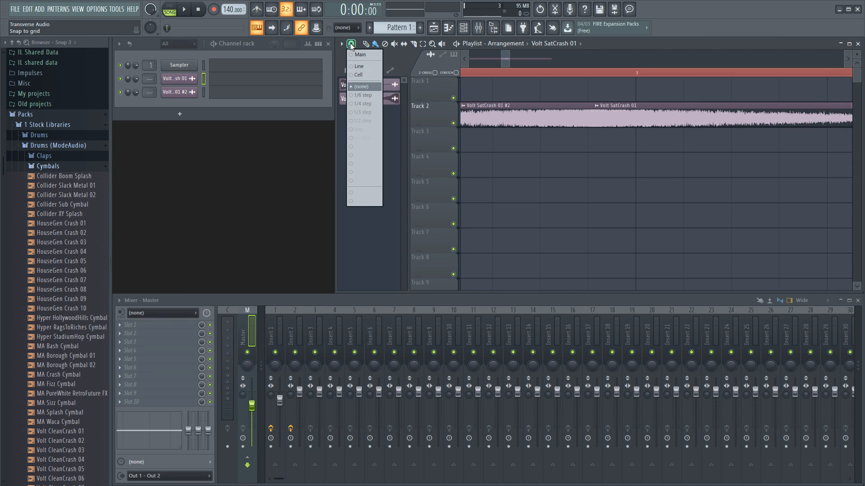
click(368, 66)
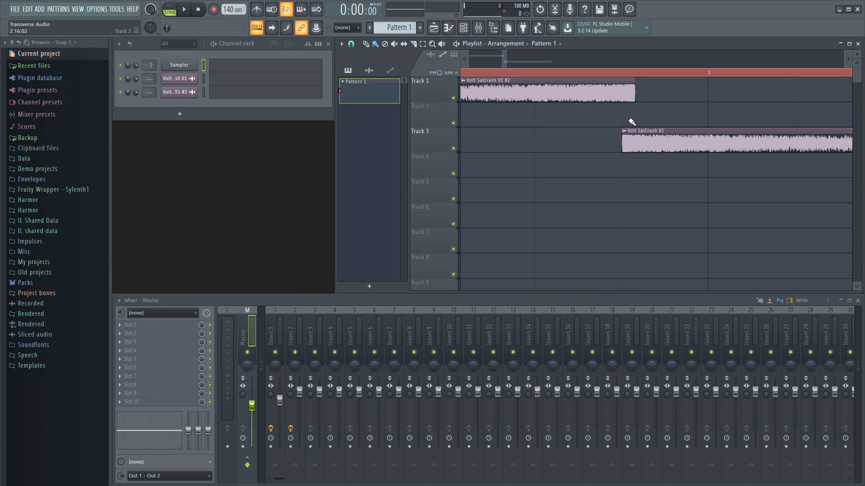
Step: Create a volume automation clip for the reversed crash and move it to Track 2
click(464, 81)
mouse_move(552, 146)
click(613, 156)
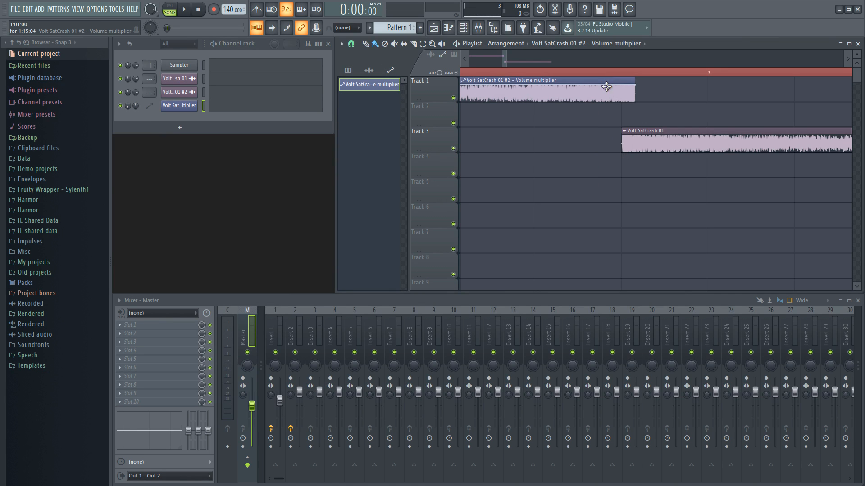
drag(607, 96, 602, 114)
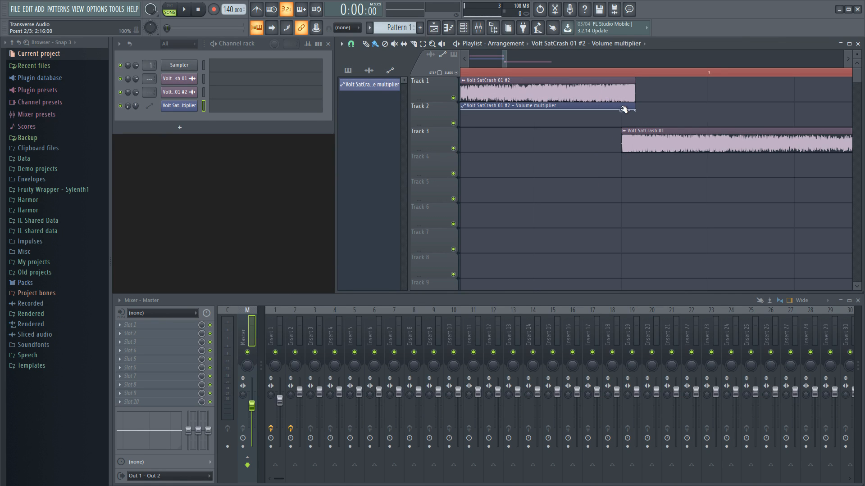
Step: Add forward-crash volume automation on Track 4, play the crossfade, and move the Fruity Reeverb 2 window aside
click(625, 131)
mouse_move(729, 197)
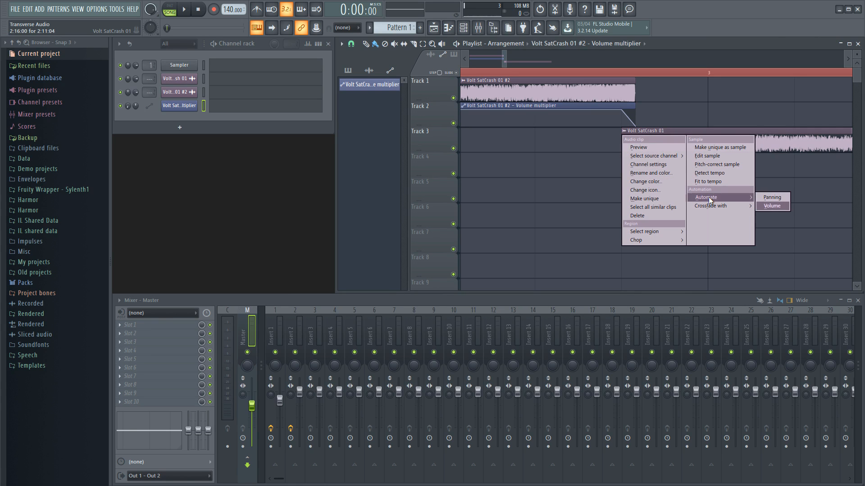
click(767, 208)
drag(655, 131, 652, 164)
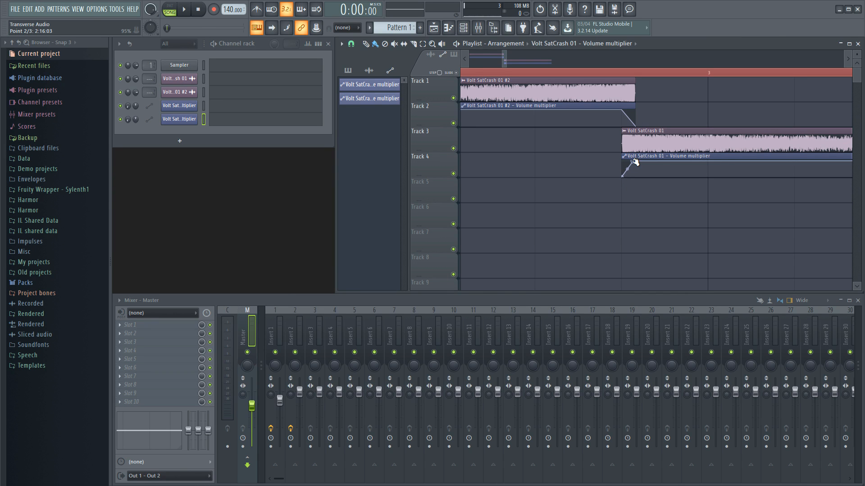
key(space)
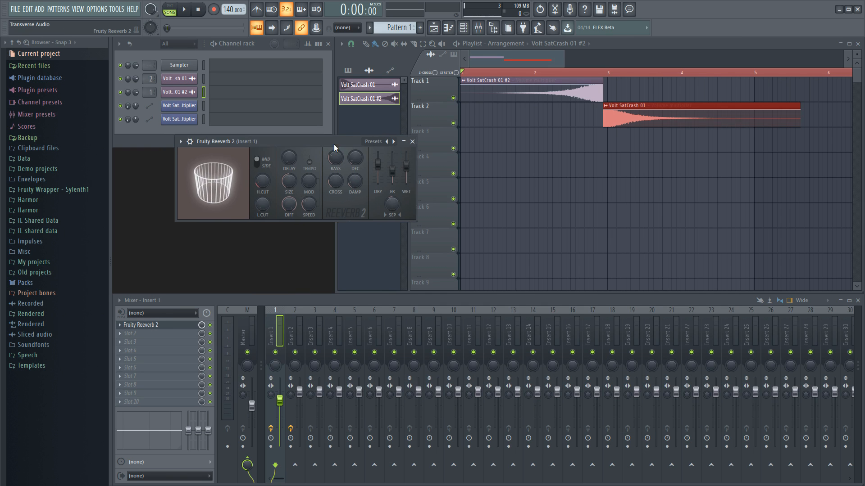
drag(334, 144, 618, 199)
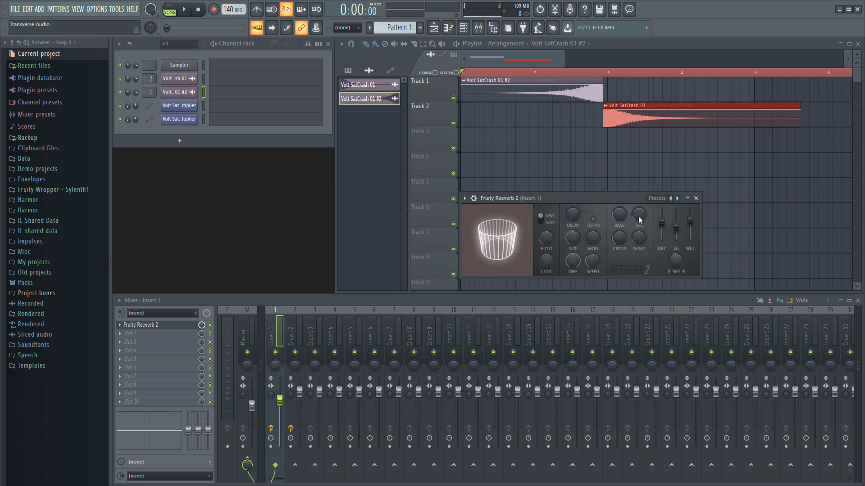
Step: During playback, lower Insert 1 to about -3.9 dB and raise the master volume
key(space)
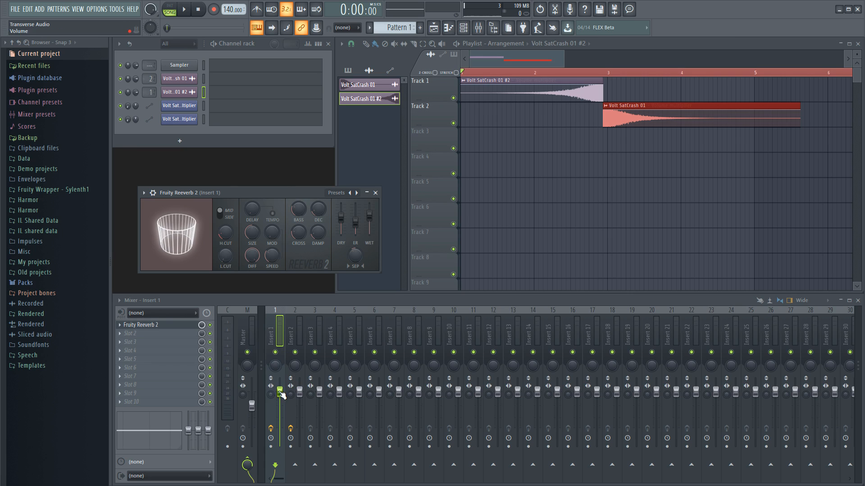
drag(280, 397, 280, 401)
key(space)
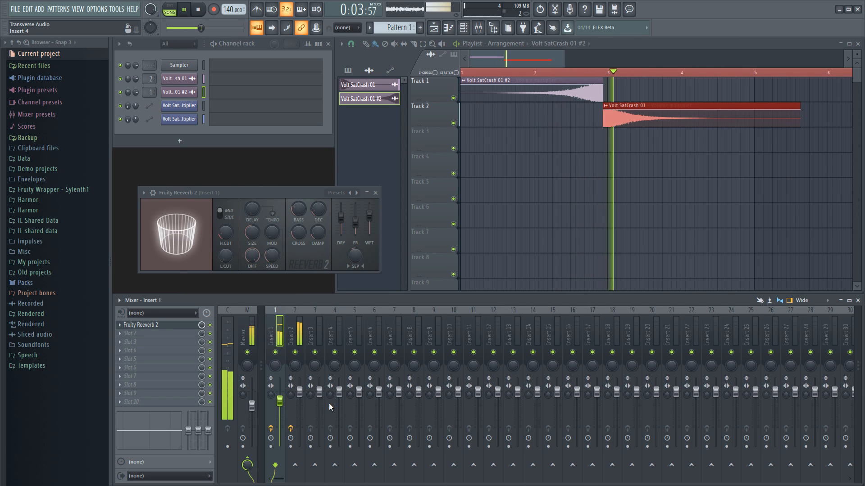
drag(200, 28, 219, 28)
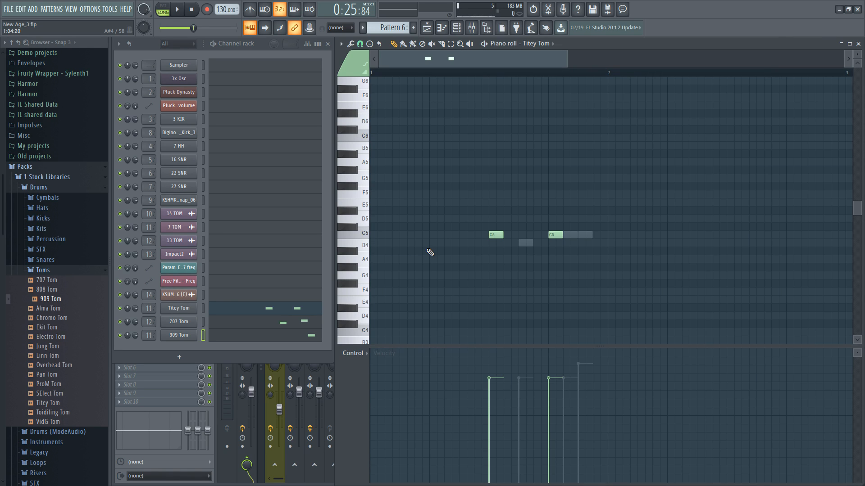
Step: Compare the Titey Tom, 707 Tom and 909 Tom notes in the piano roll, then close it and play the arrangement
click(179, 308)
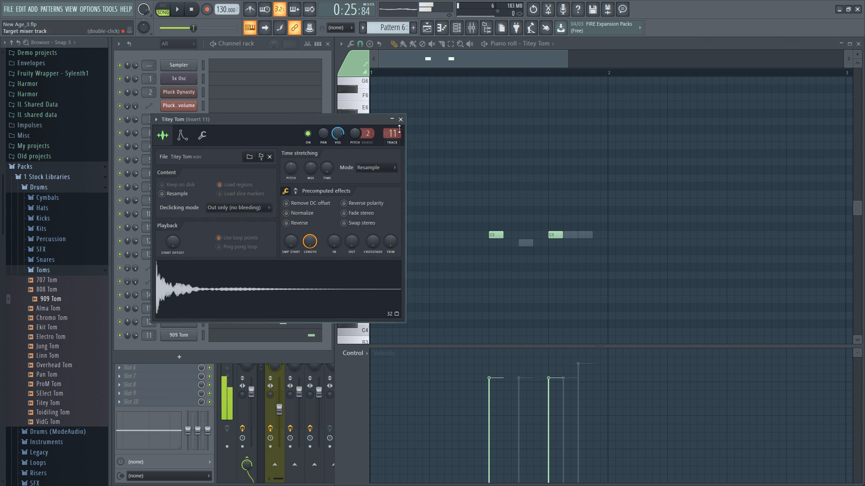
click(204, 322)
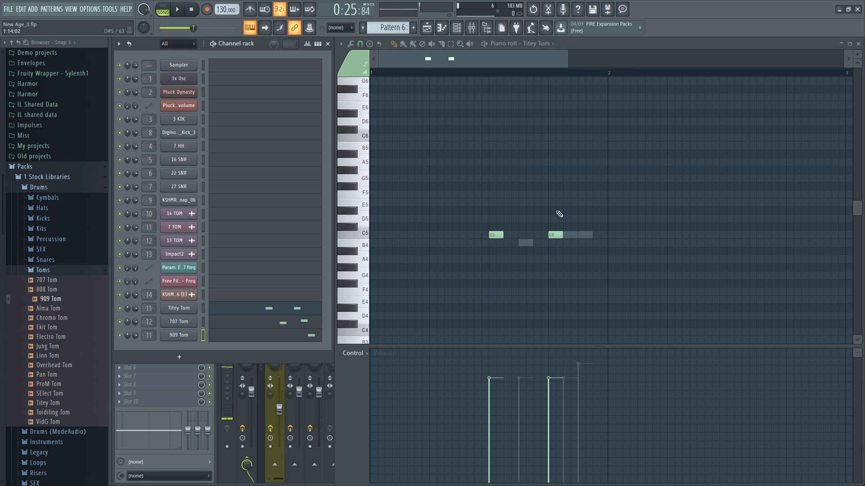
click(302, 323)
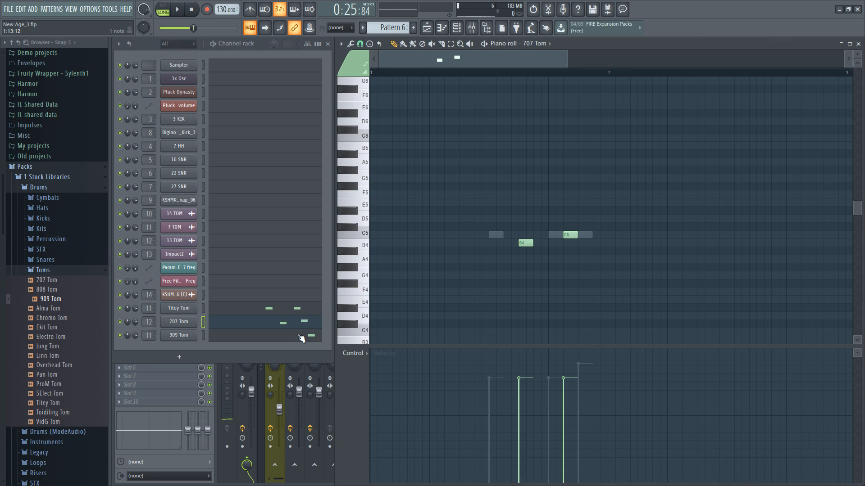
click(300, 337)
click(305, 323)
click(310, 309)
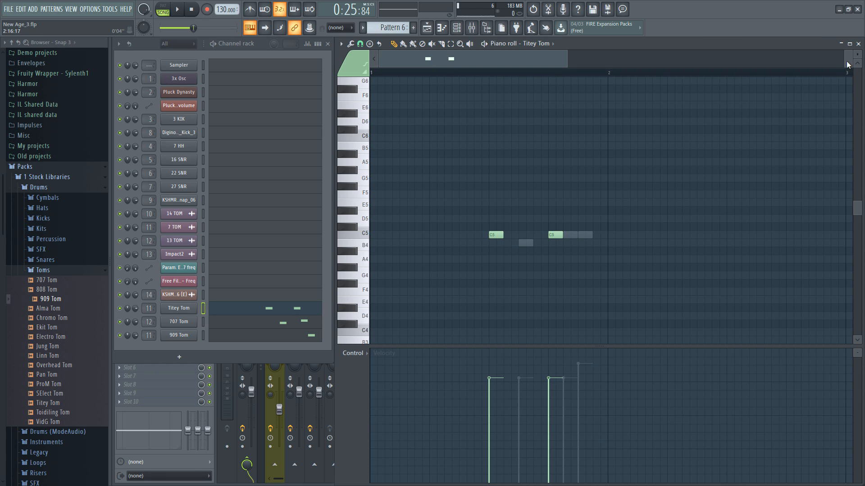
click(858, 44)
key(space)
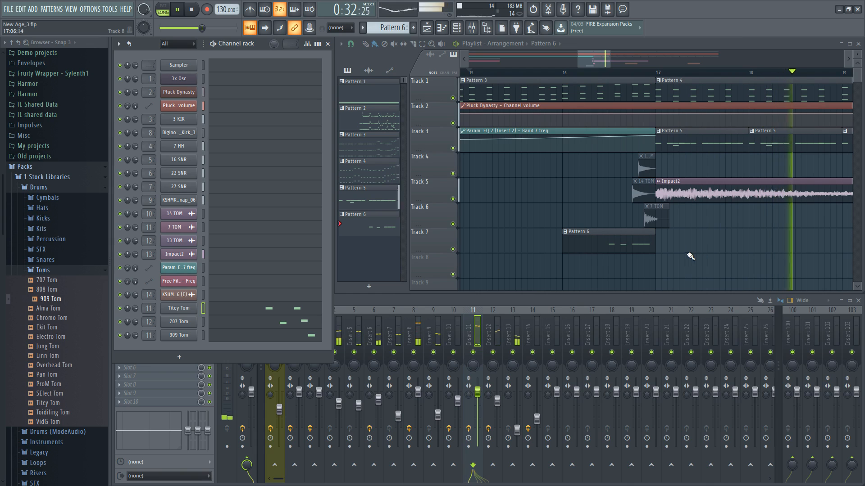
Step: Stop playback, box-select the tom clips on Tracks 4–6, and play them from bar 15
key(space)
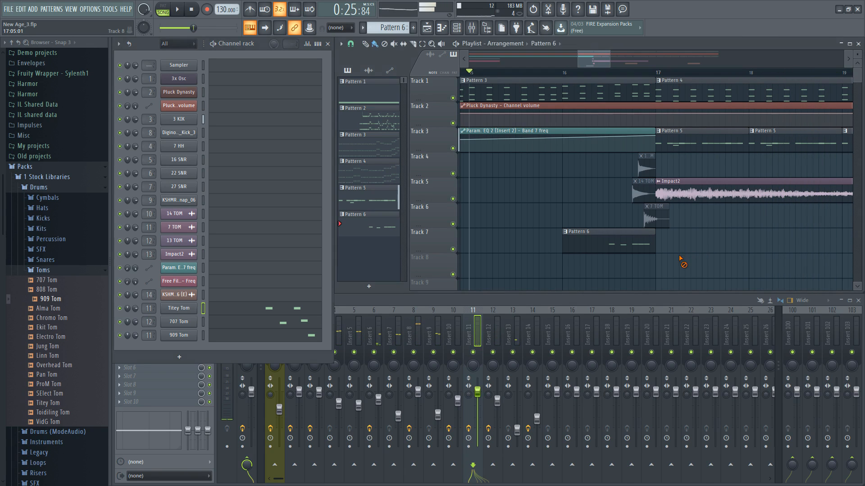
drag(671, 226, 633, 153)
key(space)
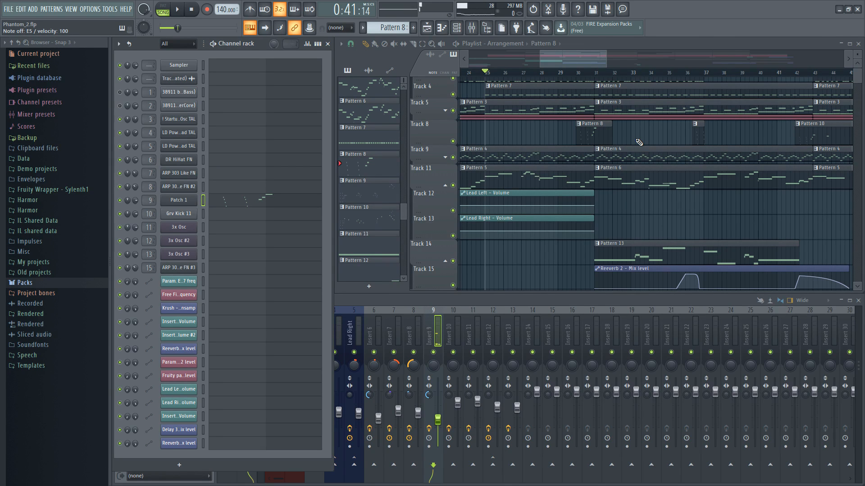
key(space)
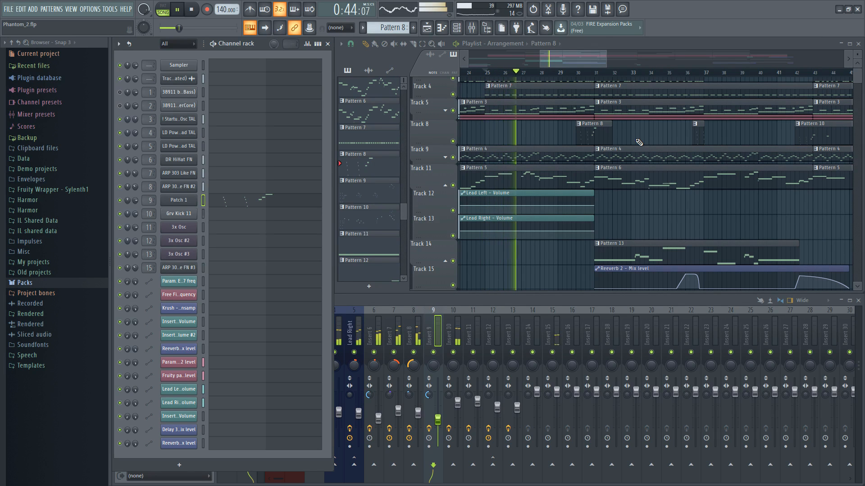
scroll(598, 135, up, 2)
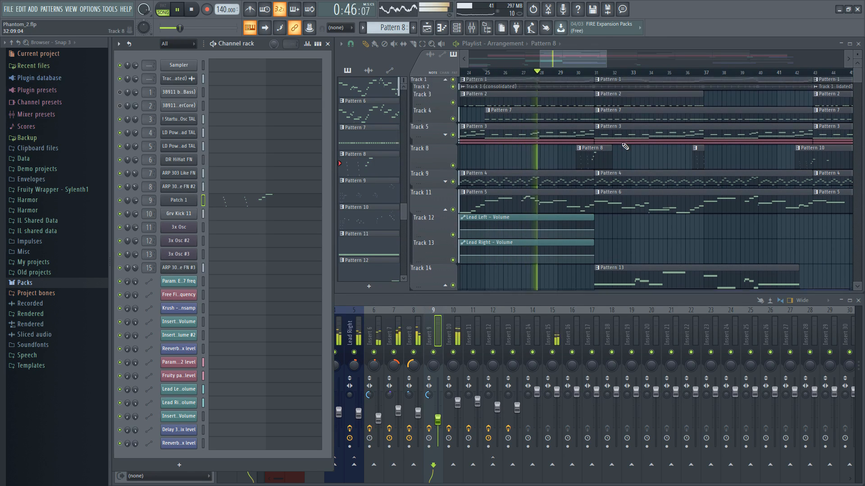
double_click(593, 165)
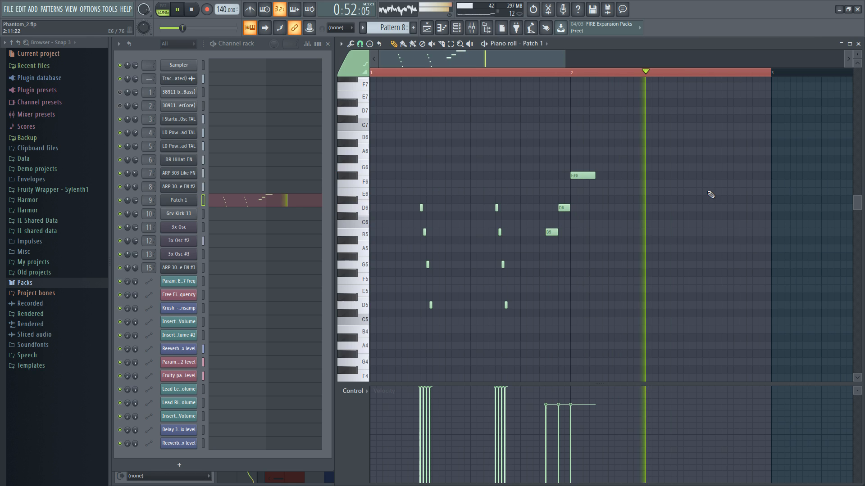
click(859, 45)
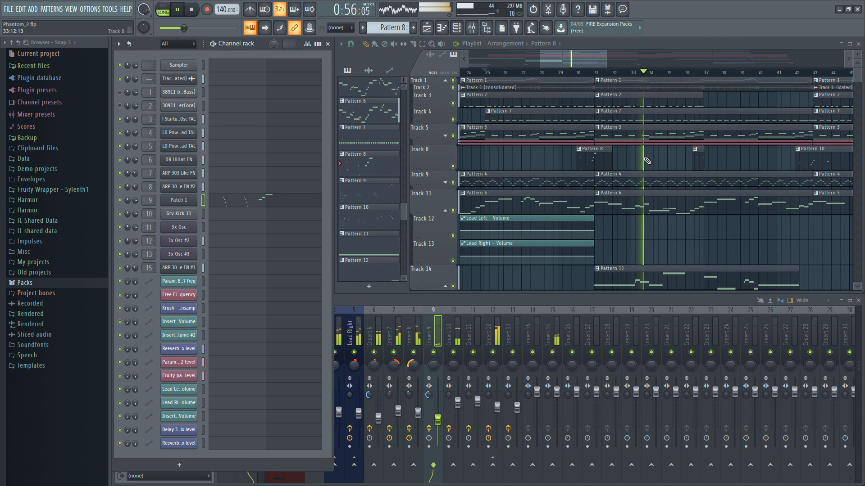
double_click(698, 160)
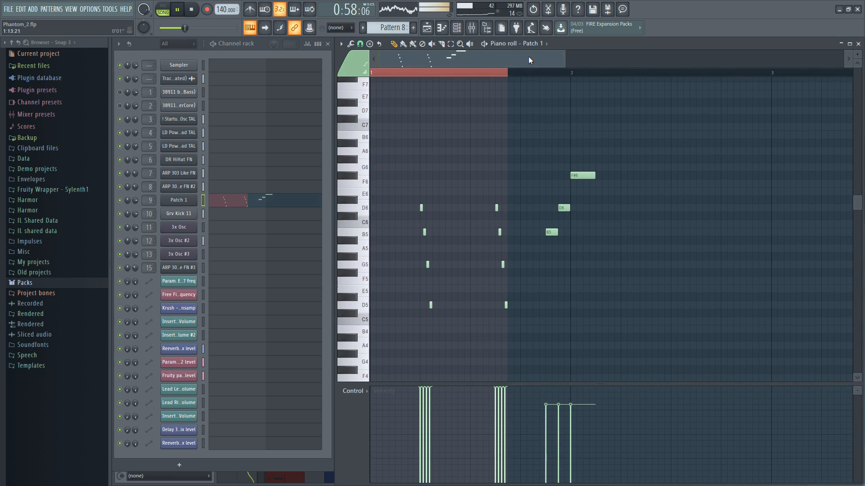
scroll(625, 258, down, 1)
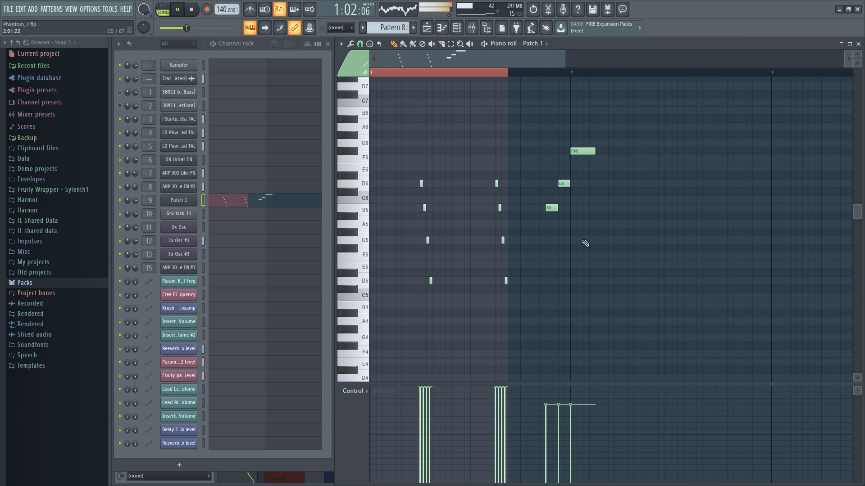
click(858, 43)
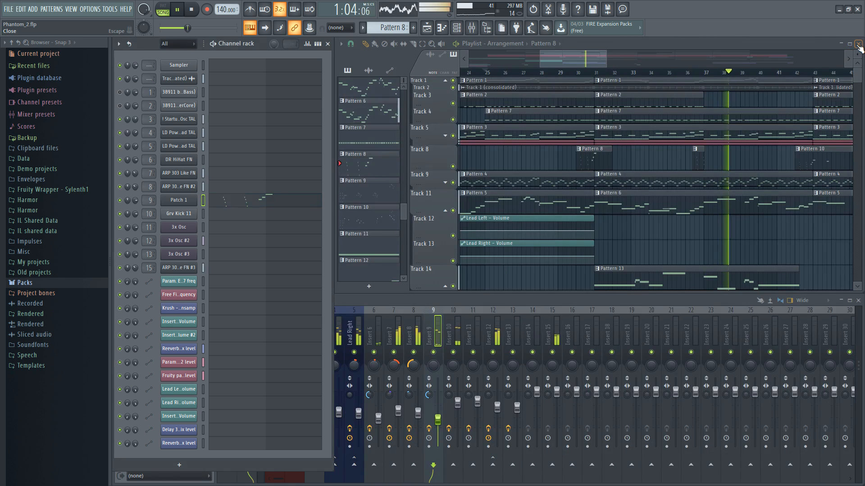